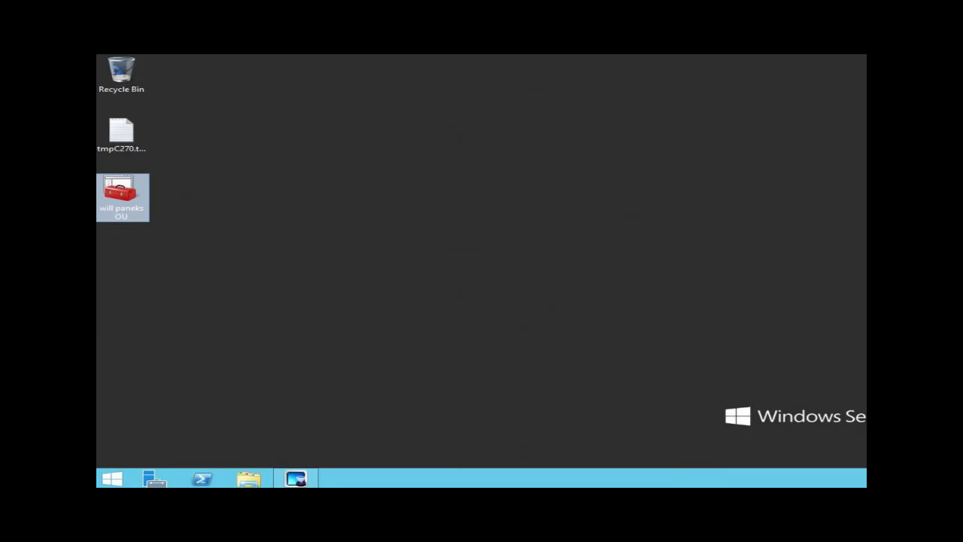
Launch Active Directory Users and Computers from the server's administrative tools to browse StormWindAD.com.
left_click(111, 478)
key("super")
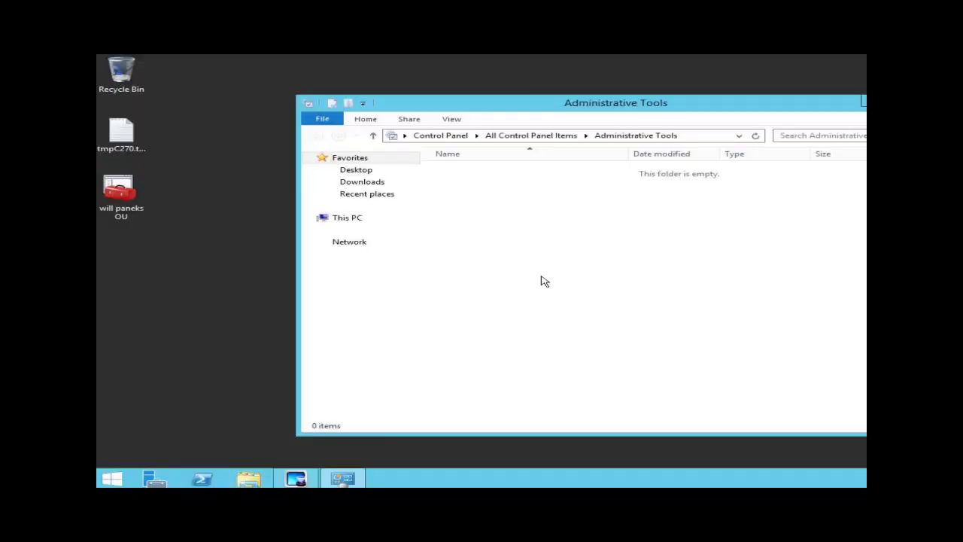
left_click(564, 235)
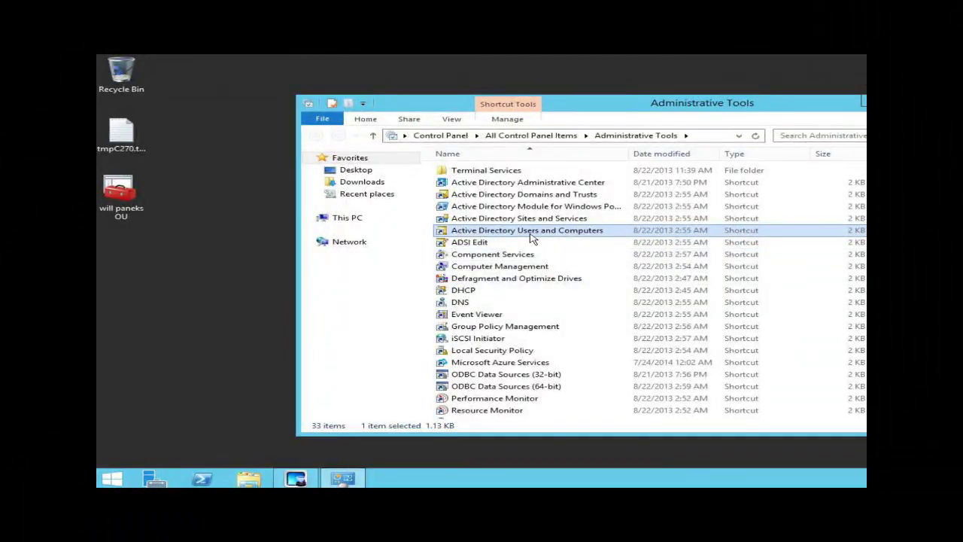
double_click(532, 236)
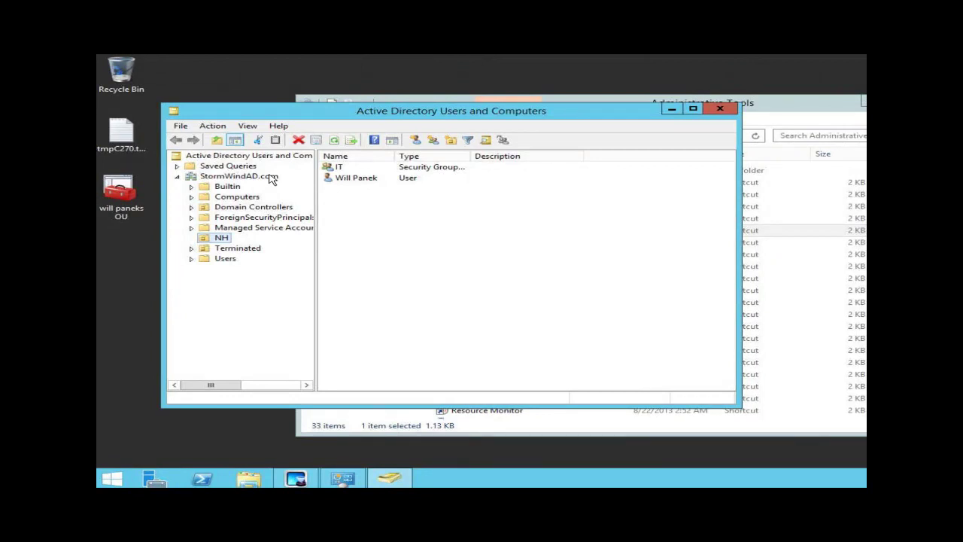
Close the AD console and open the Windows 10 Control Panel from the power-user menu.
key("alt+F4")
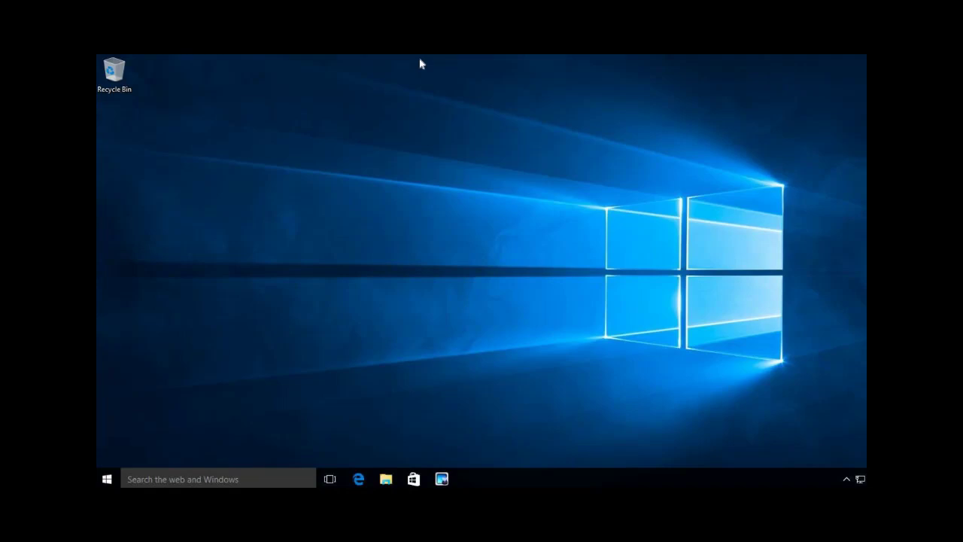
key("super")
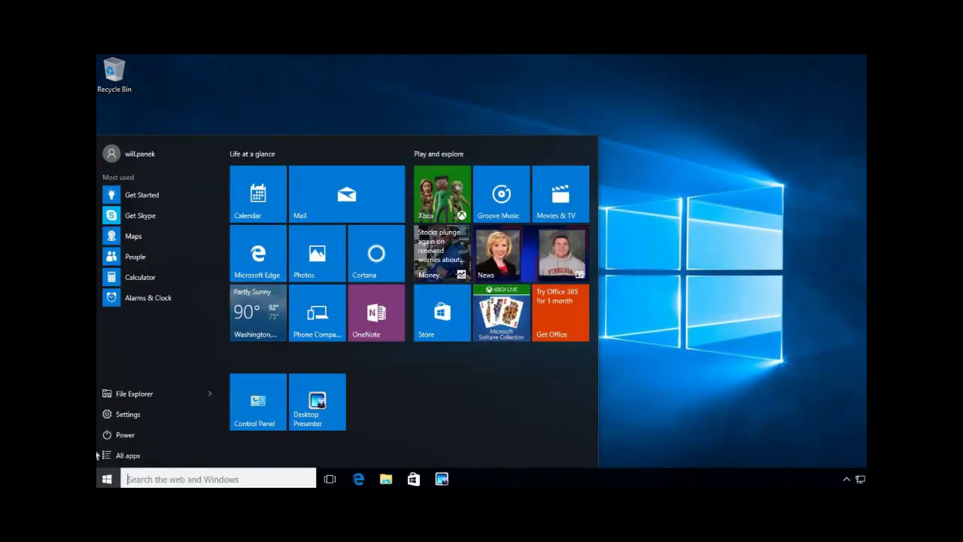
right_click(107, 479)
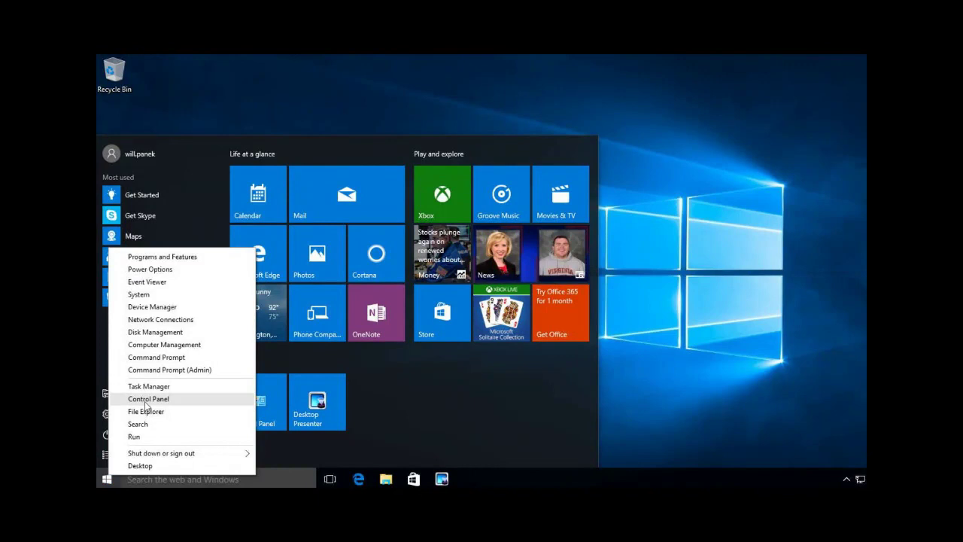
key("Escape")
key("Escape")
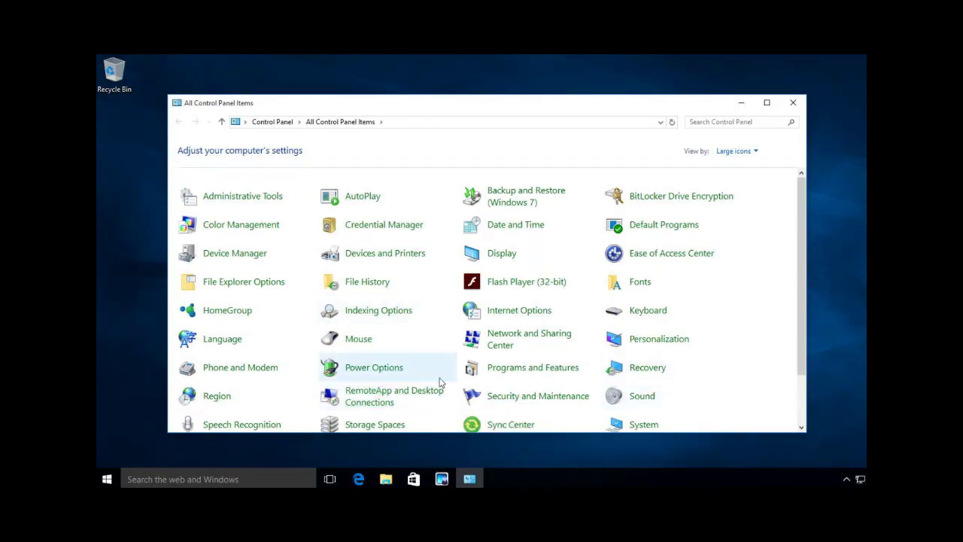
Set the Ethernet adapter's IPv4 preferred DNS server to 192.168.15.51 and confirm.
left_click(534, 340)
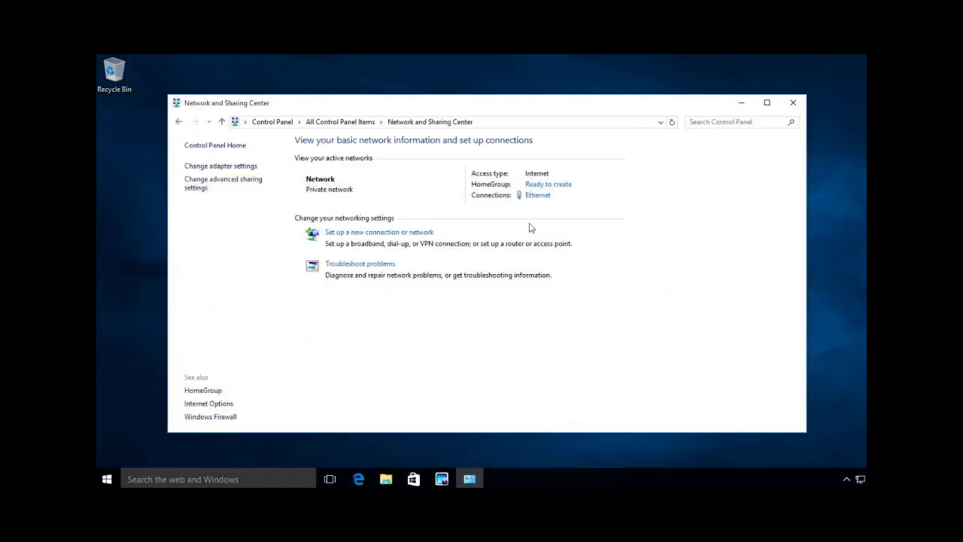
left_click(537, 197)
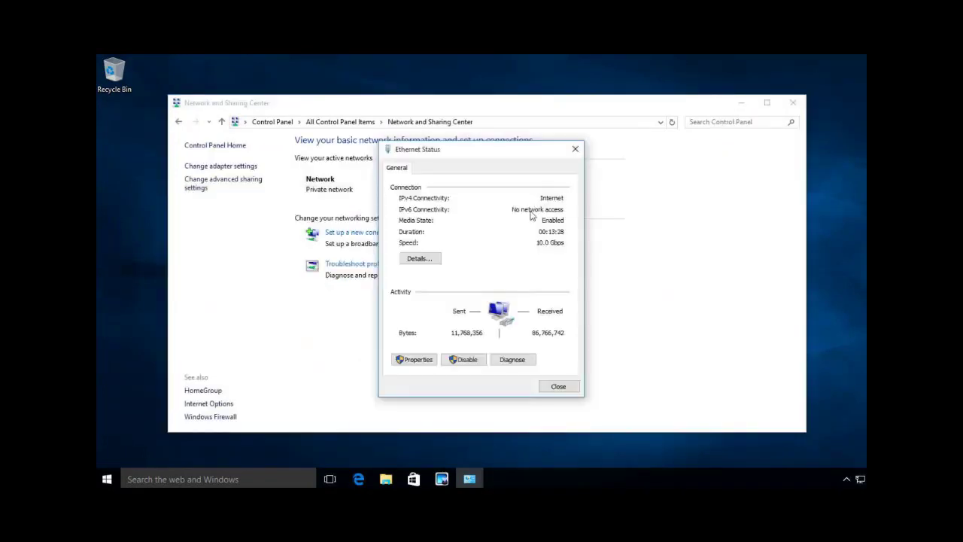
left_click(420, 360)
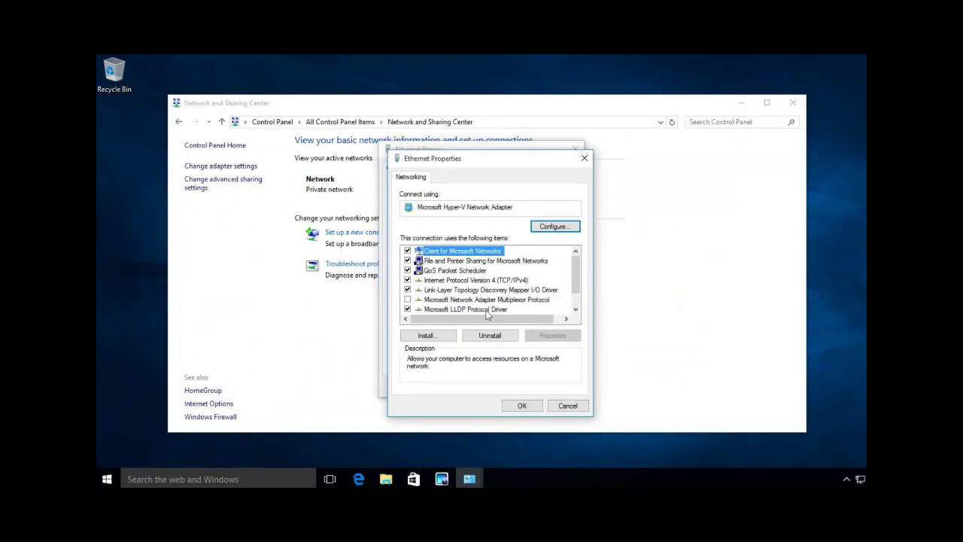
left_click(493, 281)
left_click(553, 335)
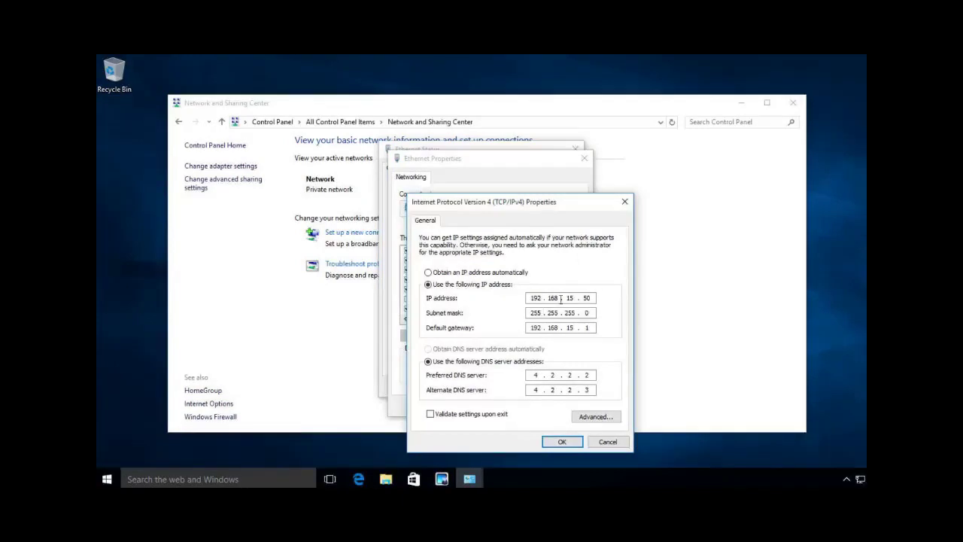
left_click(591, 374)
key("BackSpace")
type("192 . 168 . 15 . 51")
left_click(562, 442)
left_click(519, 405)
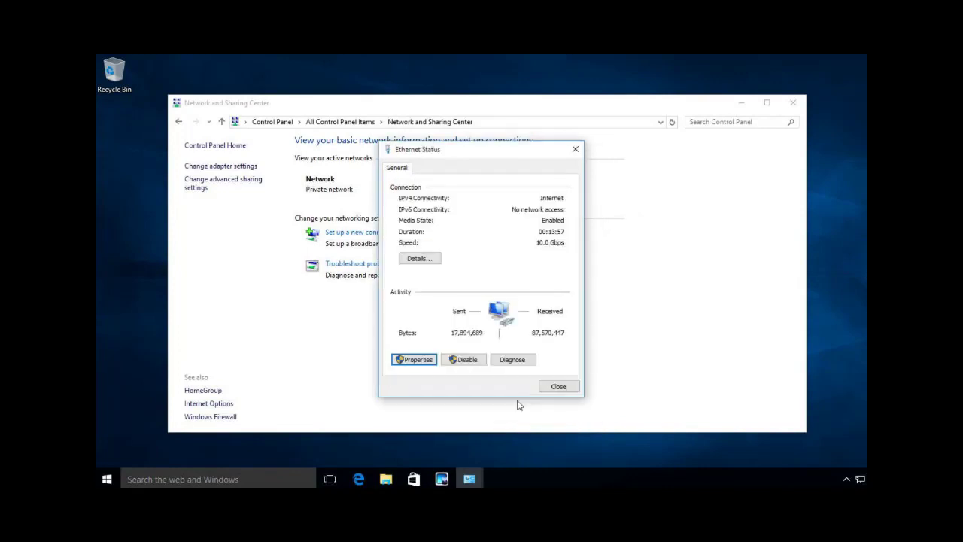
From the System page's computer name settings, choose Domain membership and enter StormWindAD.com.
left_click(574, 387)
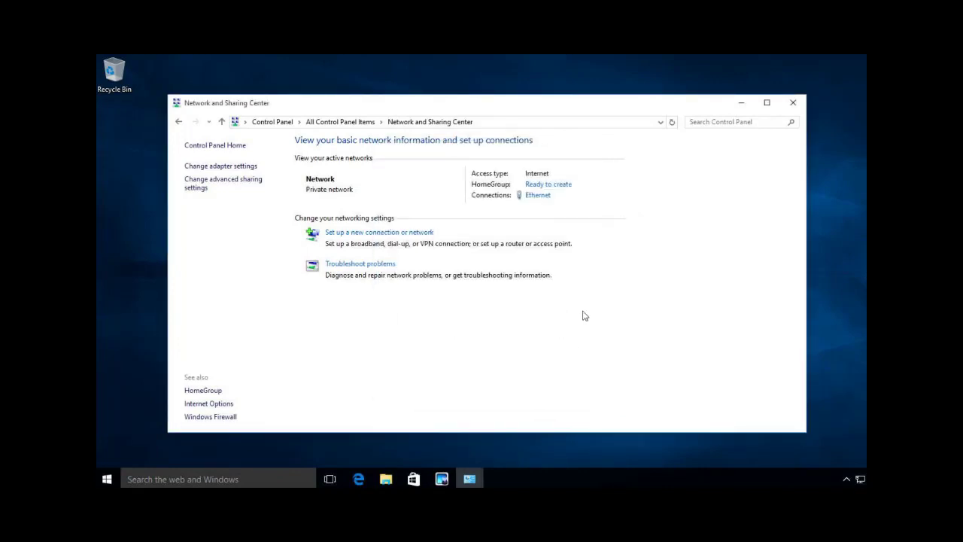
left_click(337, 123)
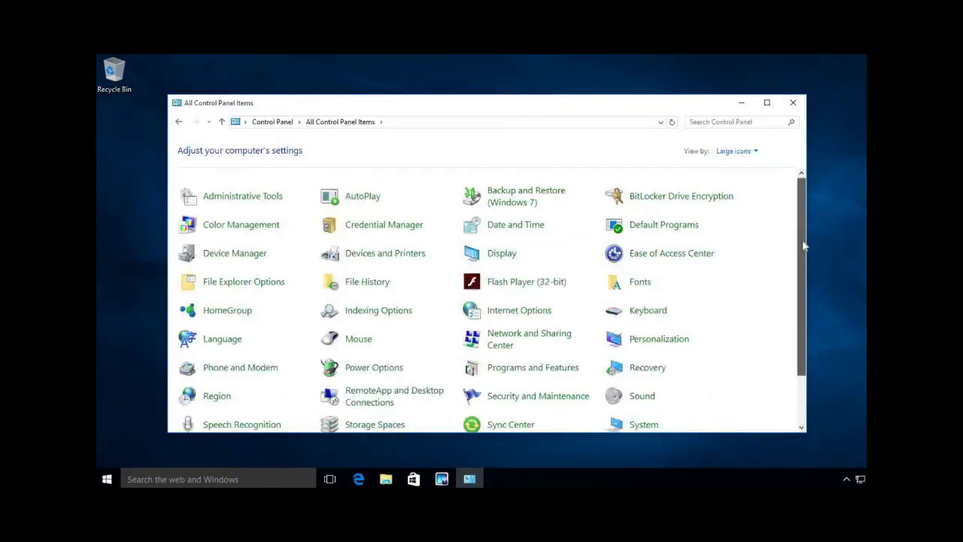
scroll(801, 248, "down", 2)
left_click(639, 362)
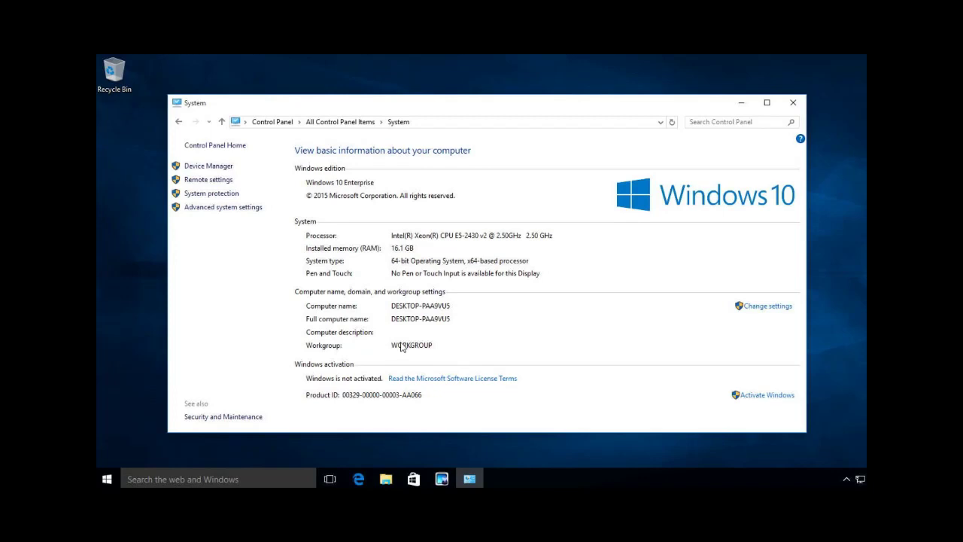
left_click(762, 310)
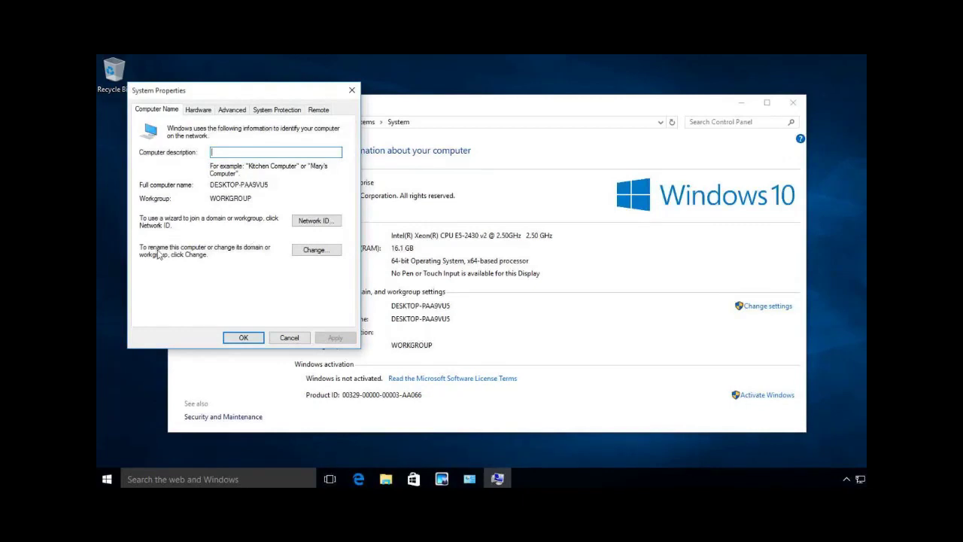
left_click(314, 250)
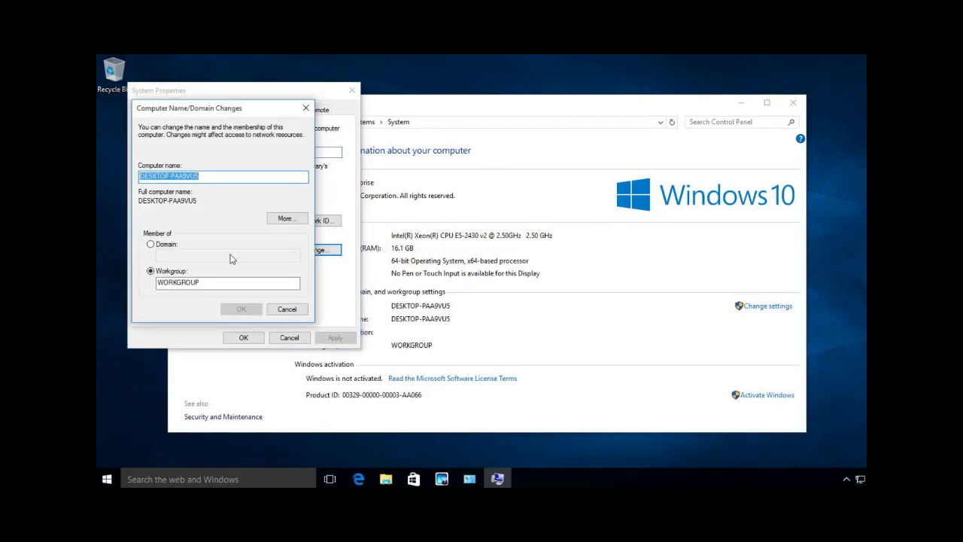
left_click(150, 245)
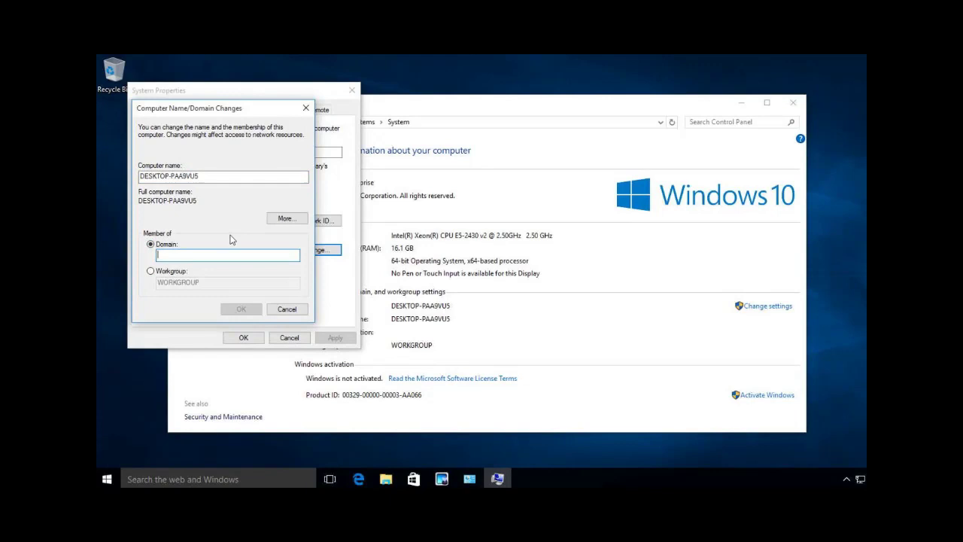
type("9t")
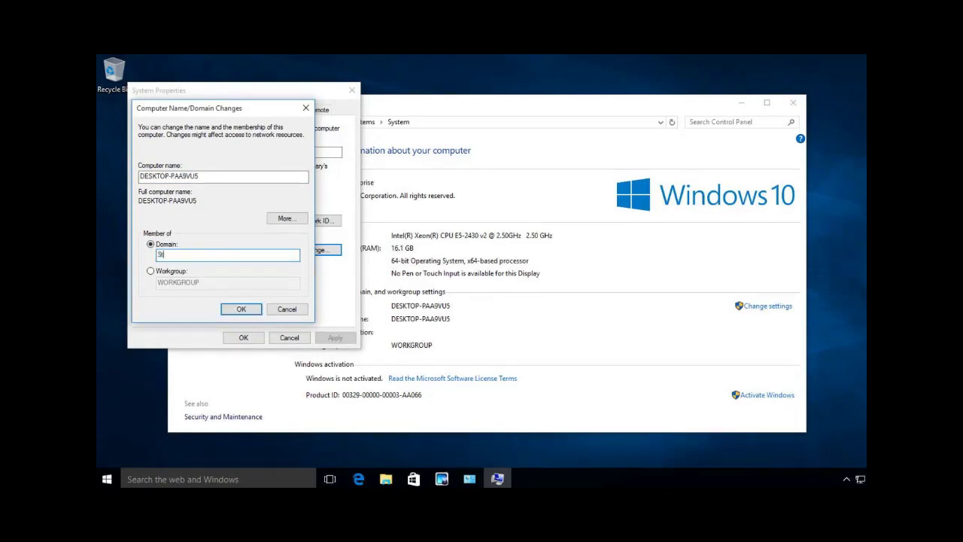
type("ormWindAD.com")
Submit the domain join and authenticate with the domain administrator account and its password.
left_click(237, 308)
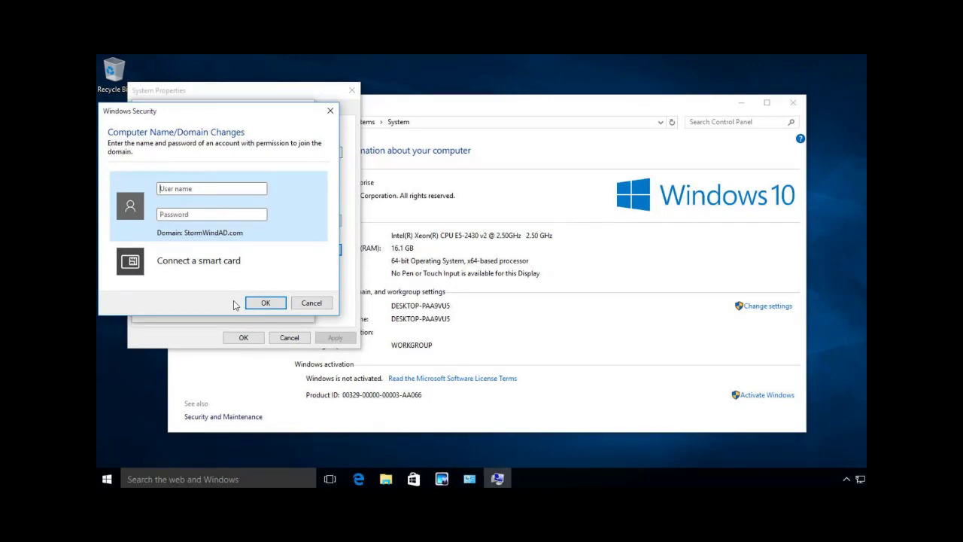
type("administrator")
key("Tab")
type("Pa")
type("******")
left_click(265, 302)
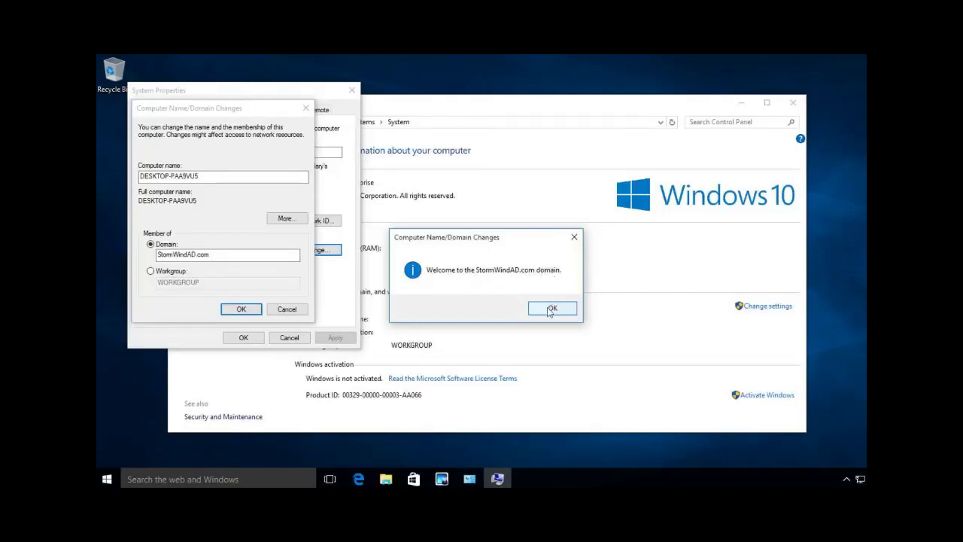
Dismiss the welcome and restart notices, close System Properties, and restart now.
left_click(550, 308)
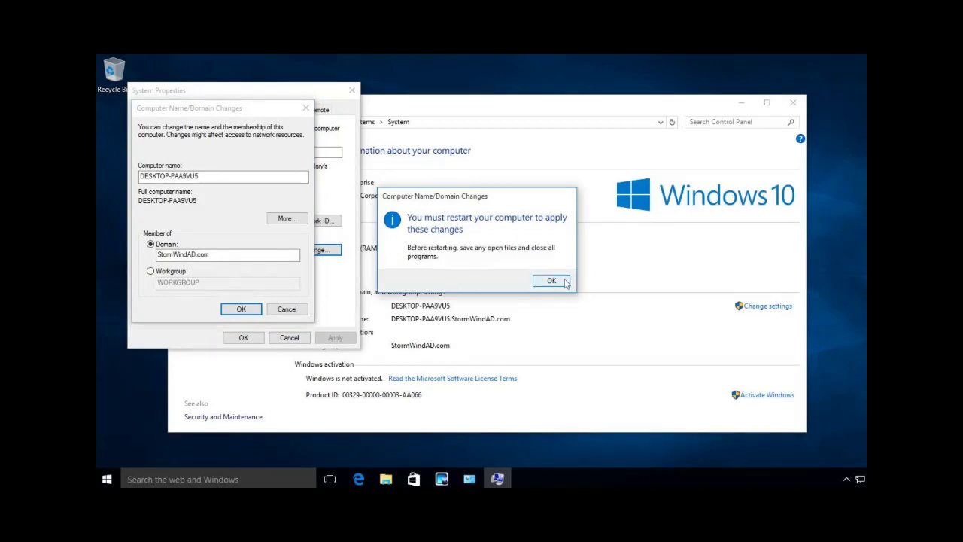
left_click(553, 281)
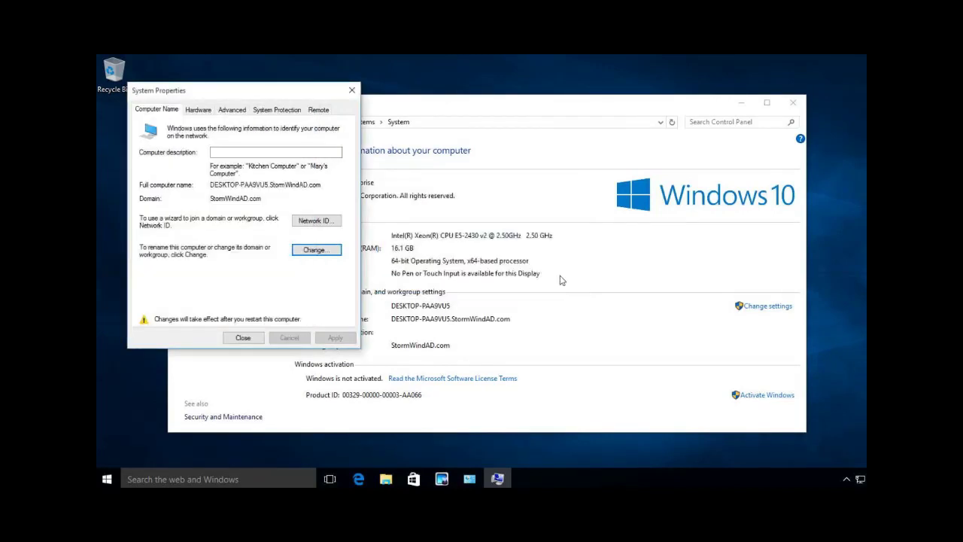
left_click(244, 338)
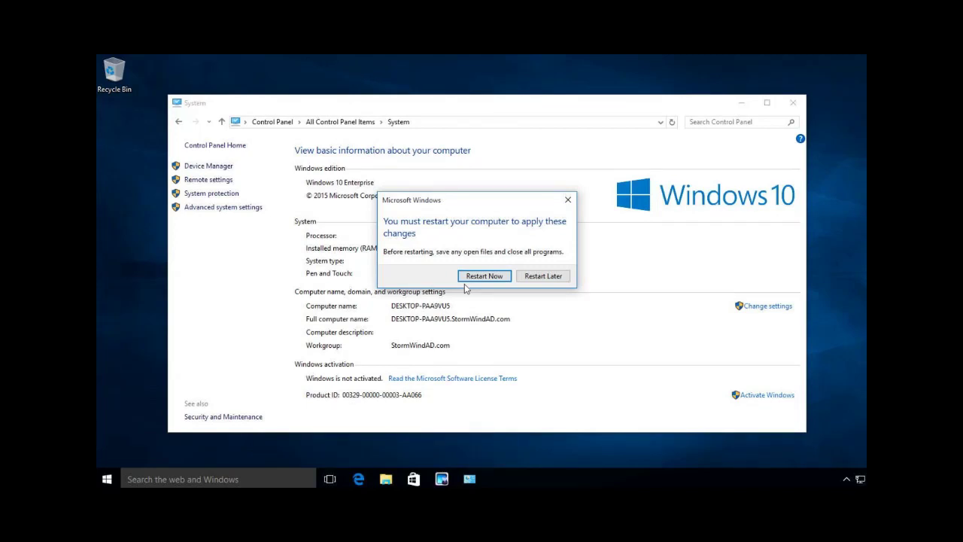
key("Return")
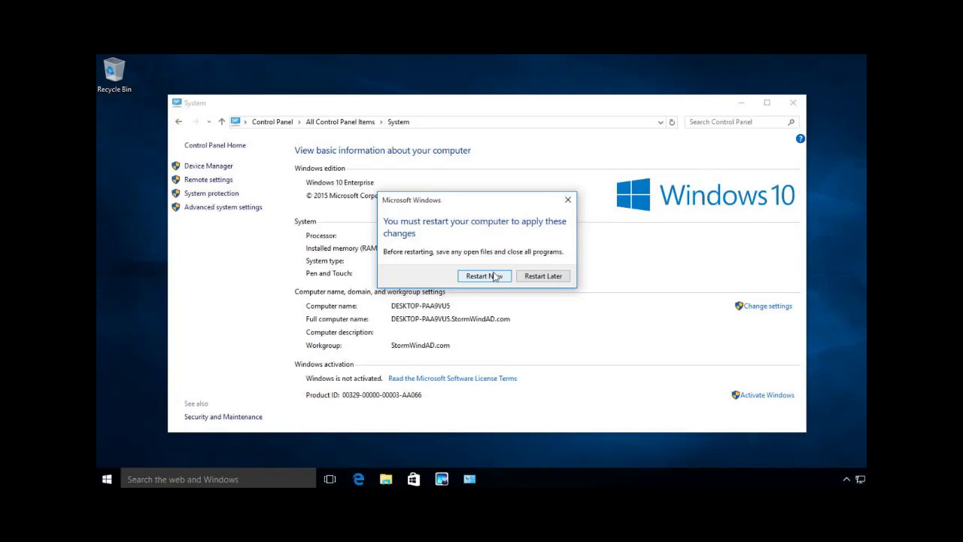
After reboot, open Control Panel's System settings and view the Computer Name/Domain Changes dialog showing StormWindAD.com.
left_click(485, 277)
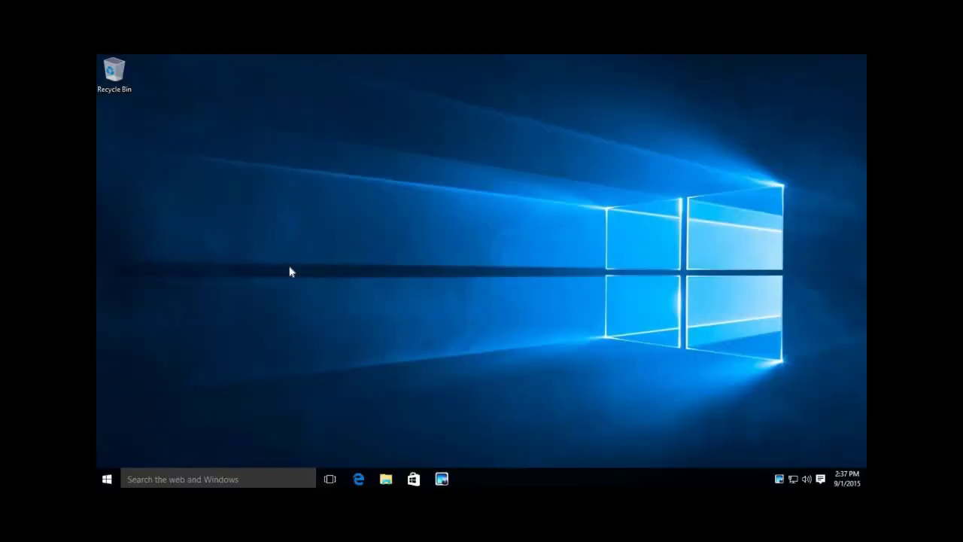
key("super+x")
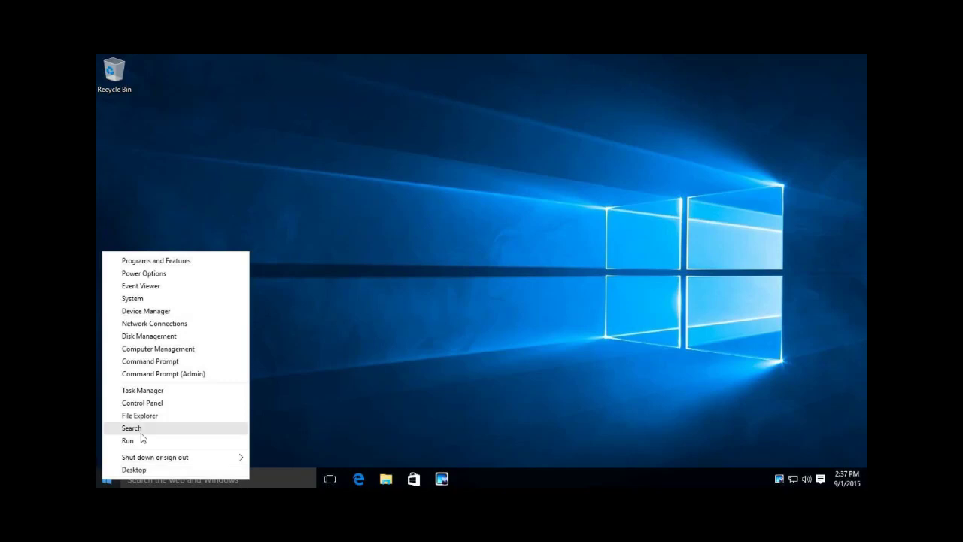
left_click(155, 402)
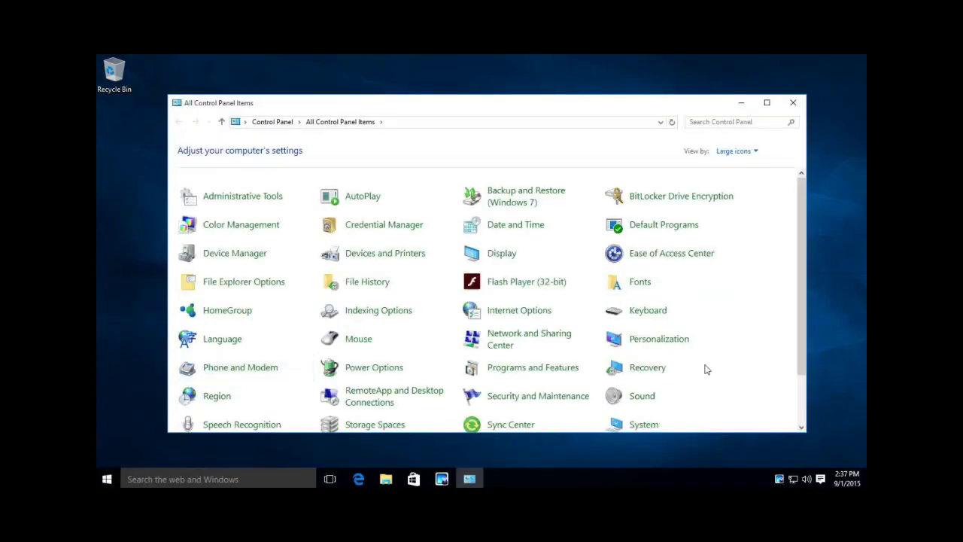
scroll(706, 369, "down", 2)
left_click(644, 375)
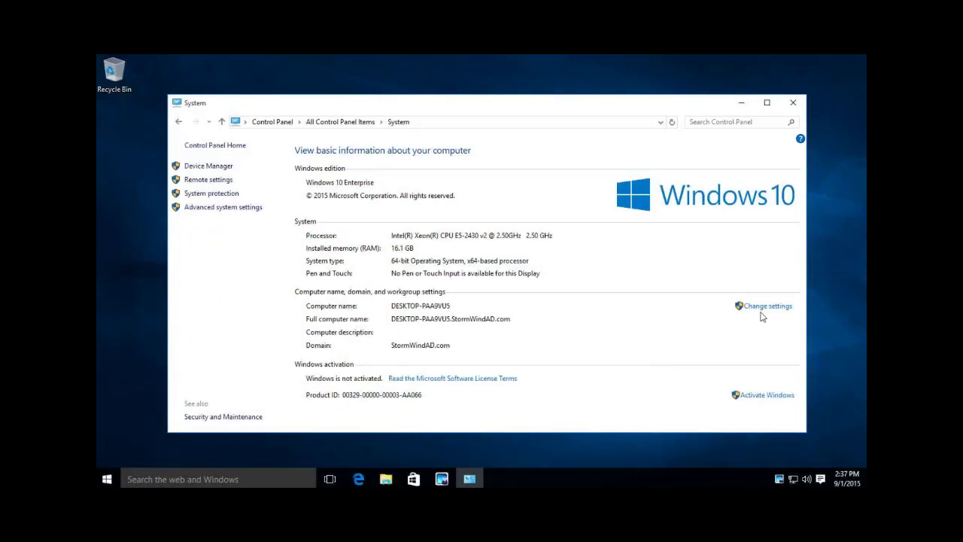
left_click(764, 306)
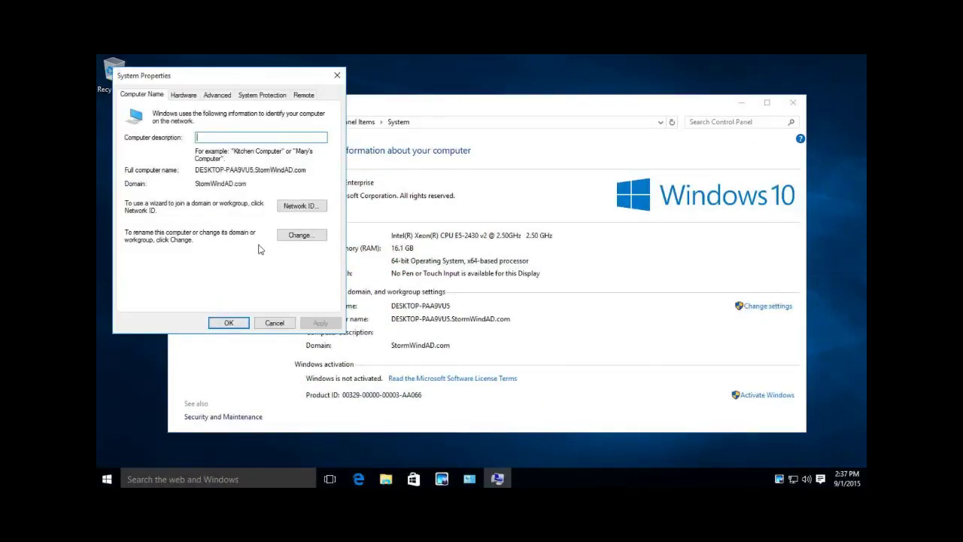
left_click(300, 235)
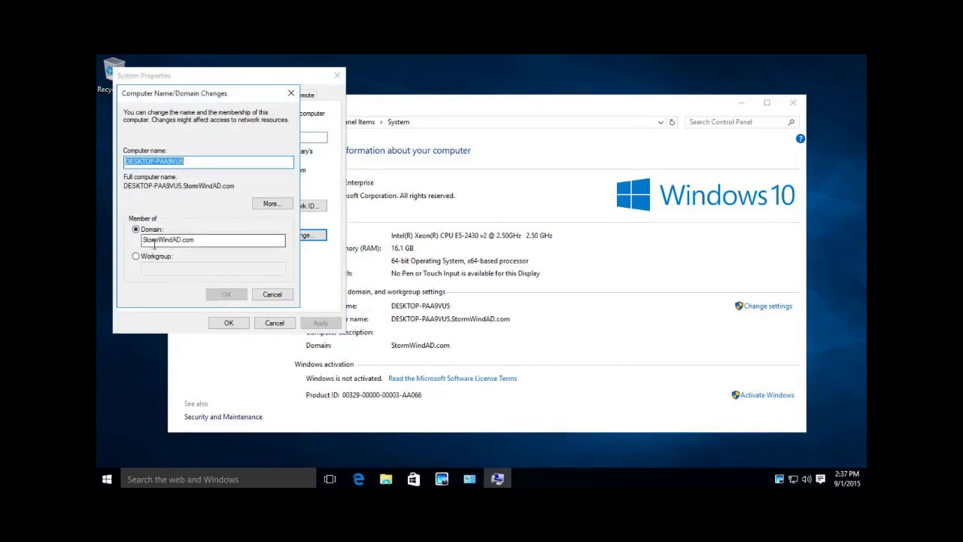